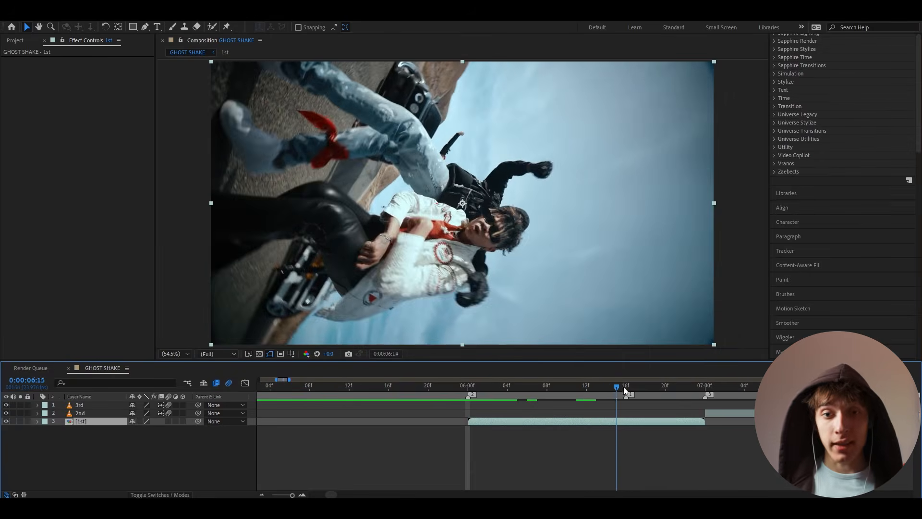
Add an adjustment layer directly above the 1st clip and trim its start to 0:00:06:00
{"action": "key", "text": "minus"}
{"action": "key", "text": "ctrl+alt+y"}
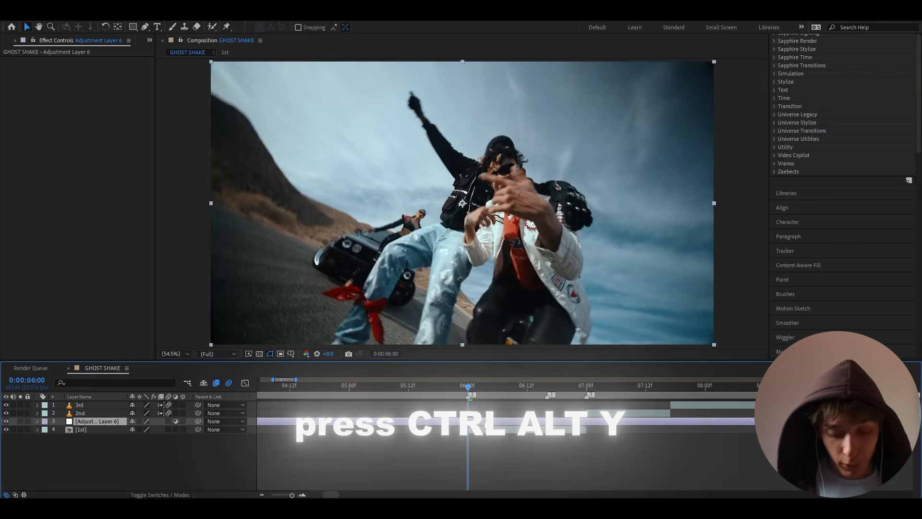
{"action": "key", "text": "alt+bracketleft"}
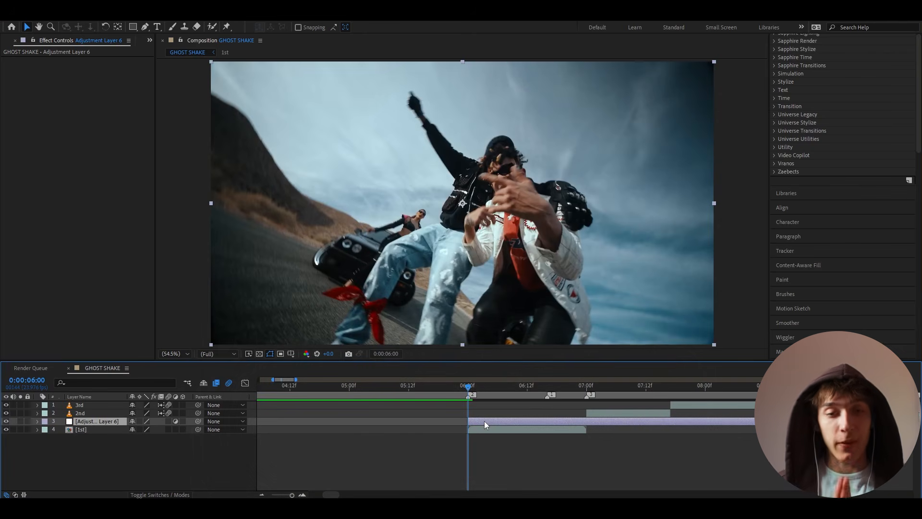
Apply the S_Shake effect to the adjustment layer
{"action": "key", "text": "ctrl+space"}
{"action": "type", "text": "s_"}
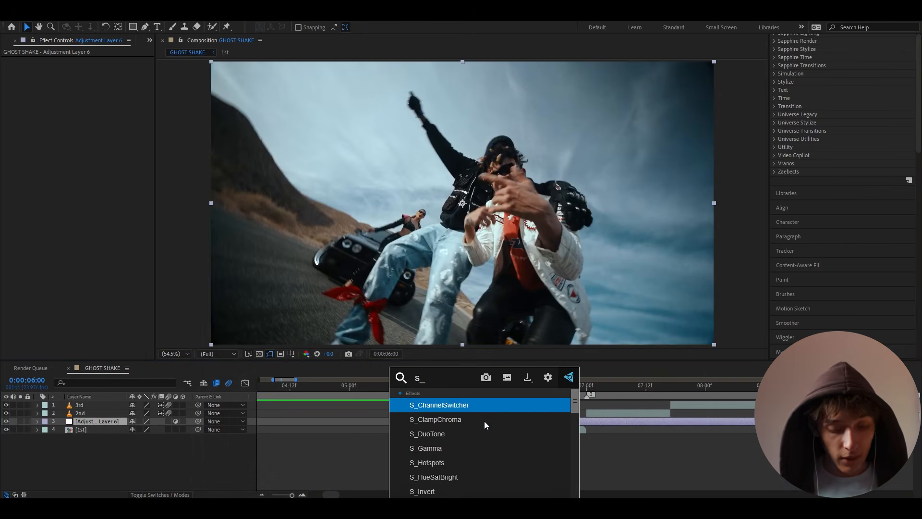
{"action": "type", "text": "shake"}
{"action": "key", "text": "Return"}
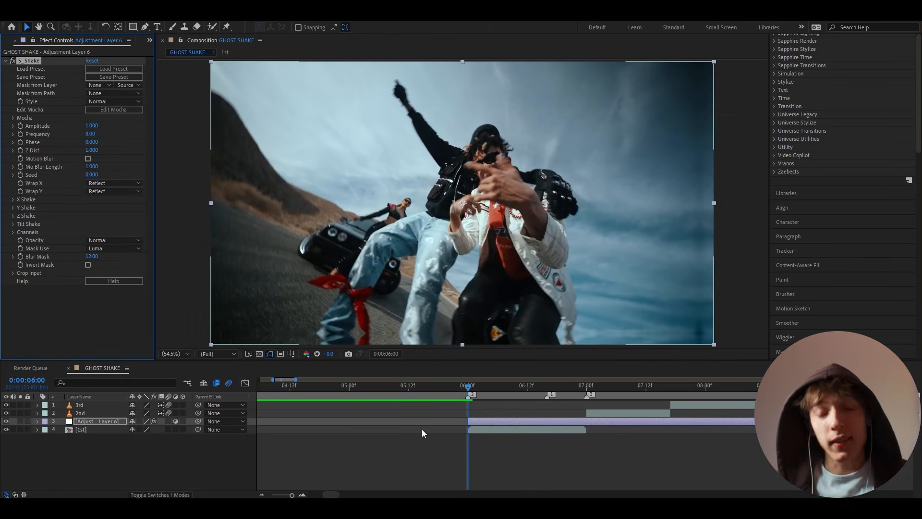
Enable S_Shake's motion blur, set Frequency to 140, and keyframe Amplitude and Frequency at 0:00:06:00
{"action": "left_click", "coordinate": [88, 158]}
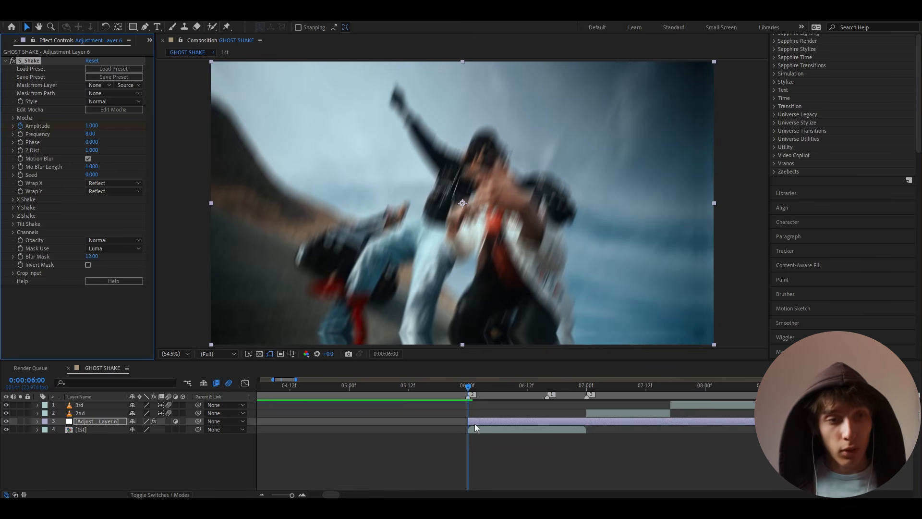
{"action": "left_click", "coordinate": [90, 134]}
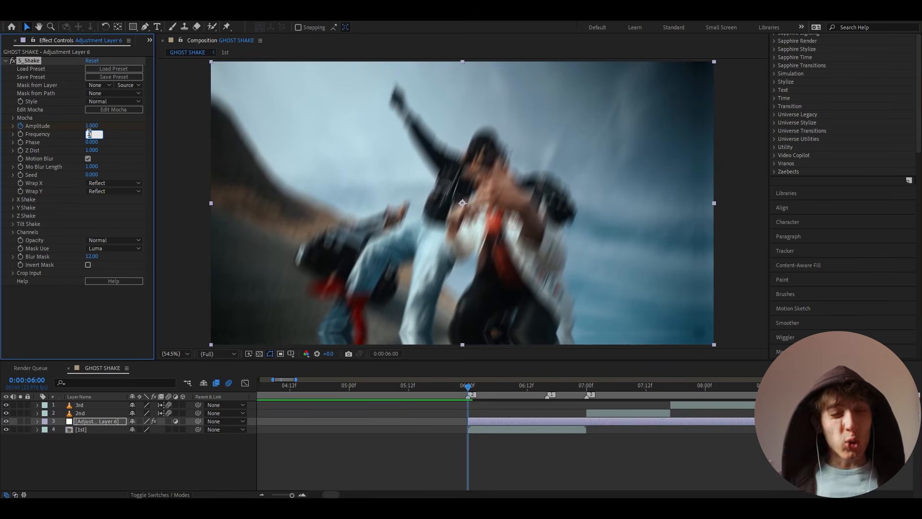
{"action": "type", "text": "140"}
{"action": "key", "text": "Return"}
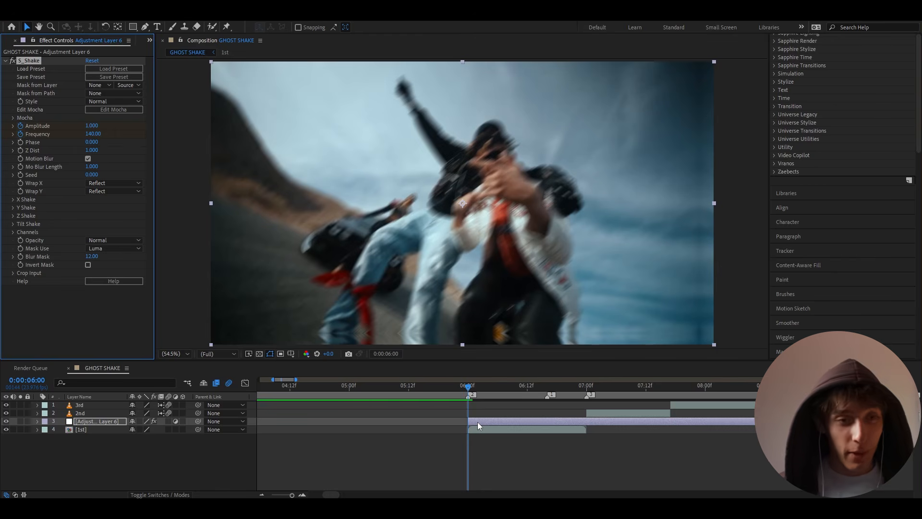
Apply S_MotionDetect to the adjustment layer with the 1st layer as its mask source and preview a few frames
{"action": "key", "text": "ctrl+space"}
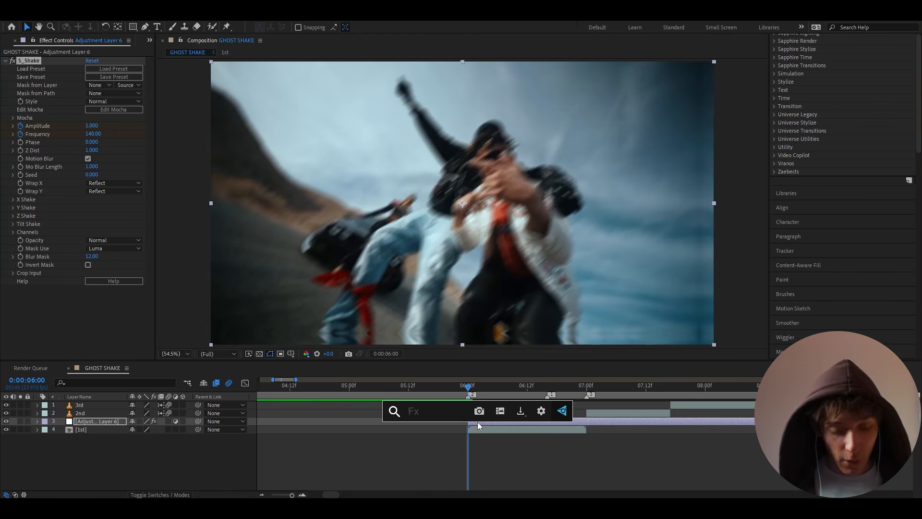
{"action": "type", "text": "s_motionde"}
{"action": "left_click", "coordinate": [476, 404]}
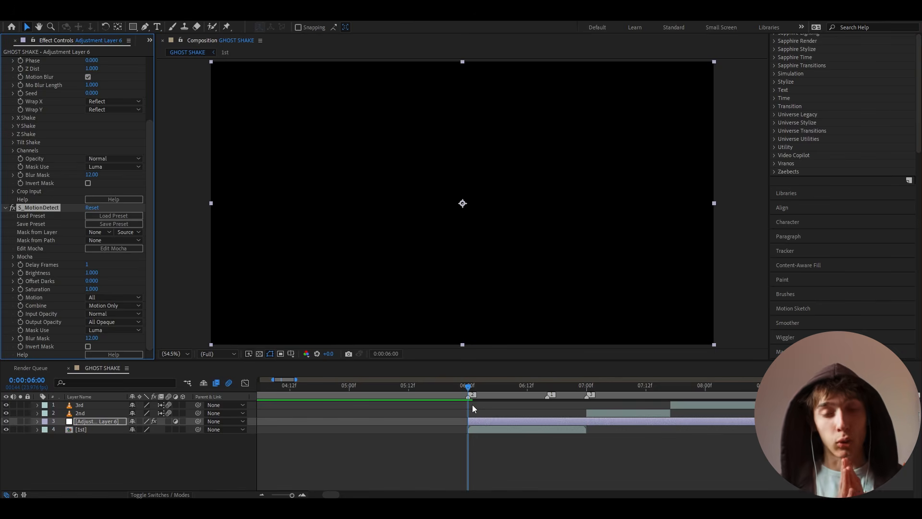
{"action": "left_click", "coordinate": [94, 232]}
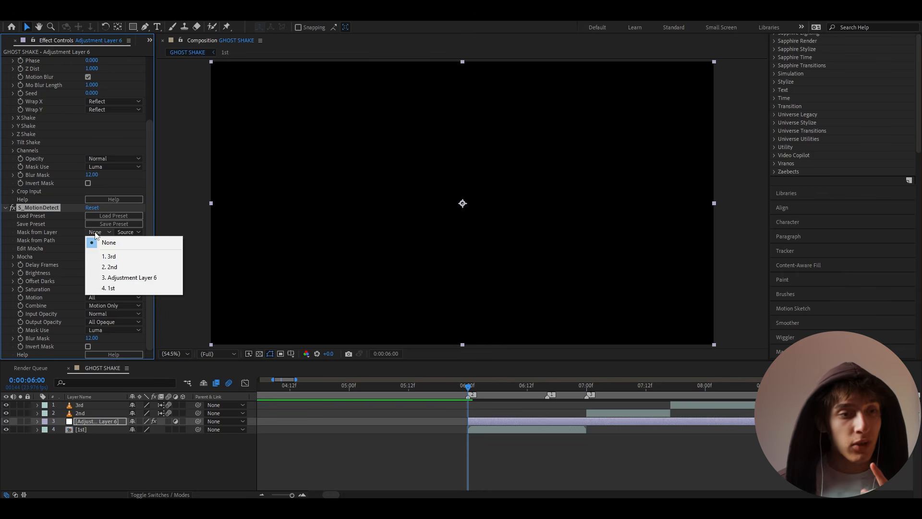
{"action": "left_click", "coordinate": [105, 288]}
{"action": "left_click_drag", "start_coordinate": [470, 385], "coordinate": [488, 385]}
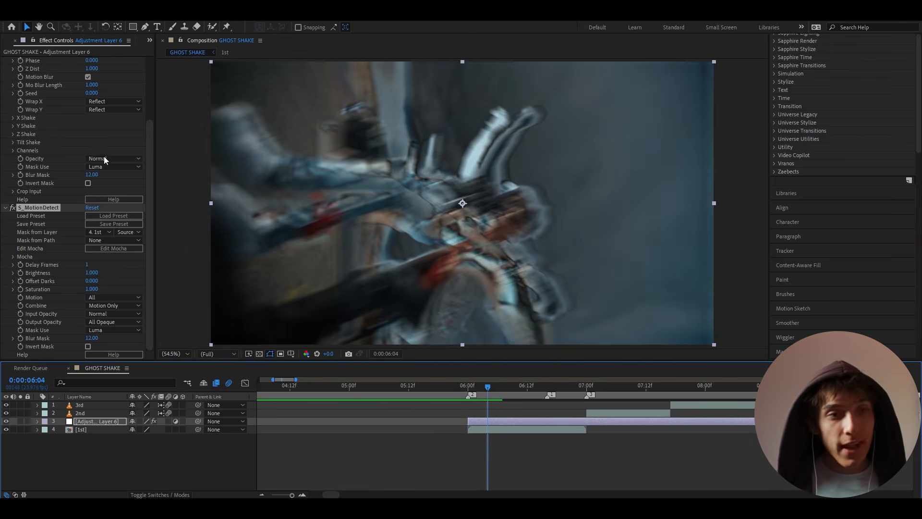
Try out higher Delay Frames values in S_MotionDetect on the footage, then set Delay Frames to 2
{"action": "scroll", "coordinate": [97, 156], "scroll_direction": "up", "scroll_amount": 3}
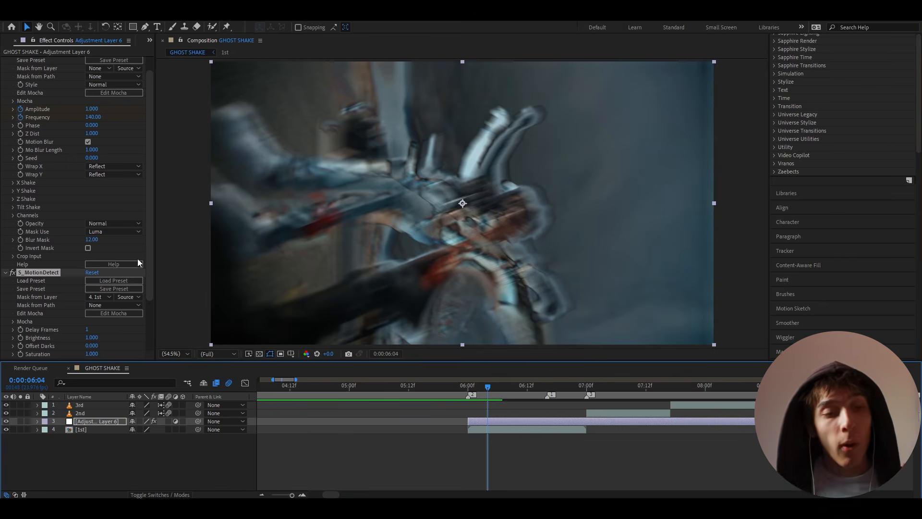
{"action": "left_click", "coordinate": [474, 384]}
{"action": "left_click_drag", "start_coordinate": [88, 330], "coordinate": [103, 329]}
{"action": "key", "text": "space"}
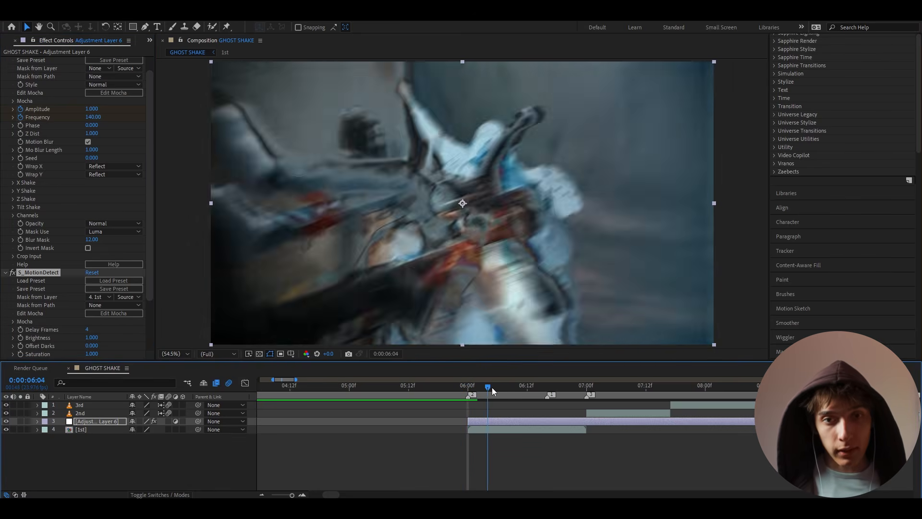
{"action": "left_click_drag", "start_coordinate": [93, 330], "coordinate": [114, 330]}
{"action": "left_click", "coordinate": [90, 330]}
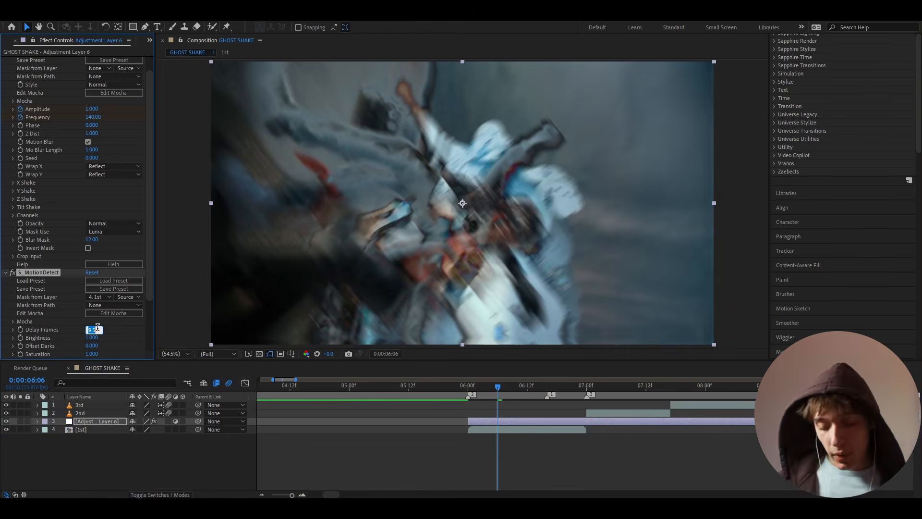
{"action": "type", "text": "2"}
{"action": "key", "text": "Return"}
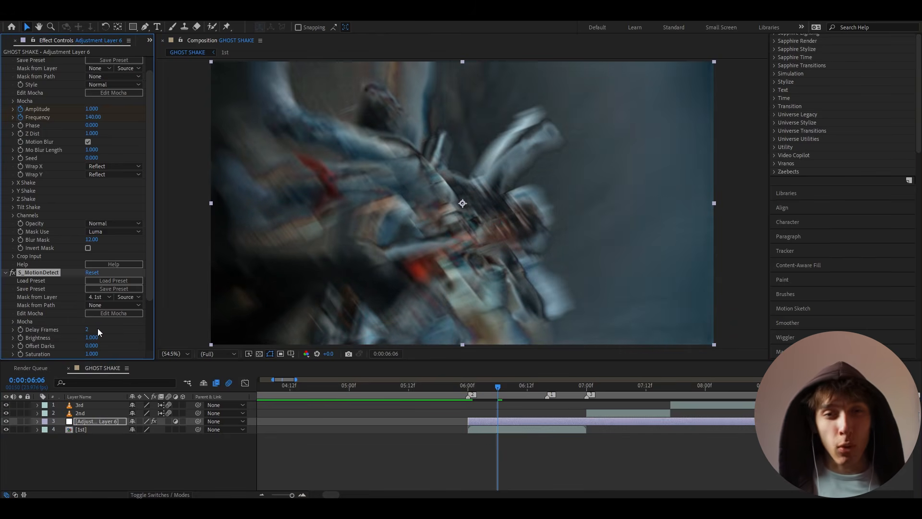
Add Deep Glow 2 to the adjustment layer and keyframe its Exposure at 0:00:06:00
{"action": "left_click", "coordinate": [475, 386]}
{"action": "key", "text": "ctrl+space"}
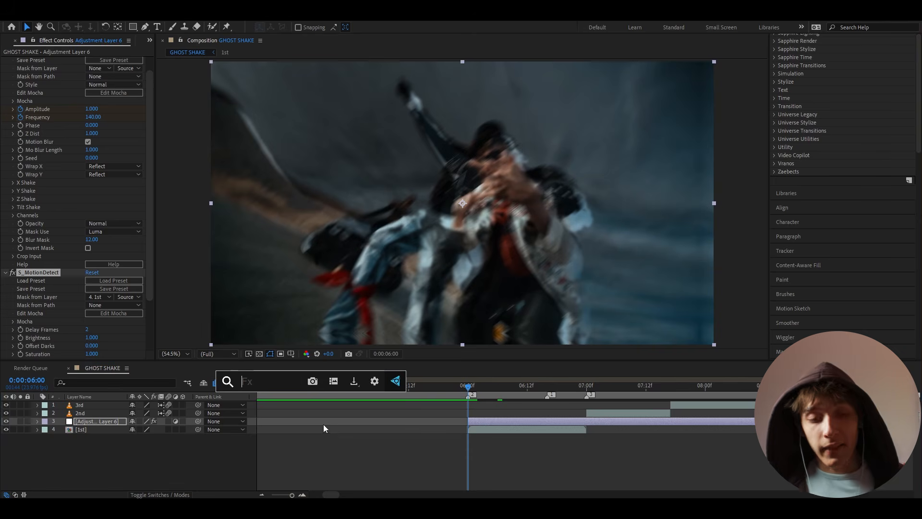
{"action": "type", "text": "dee"}
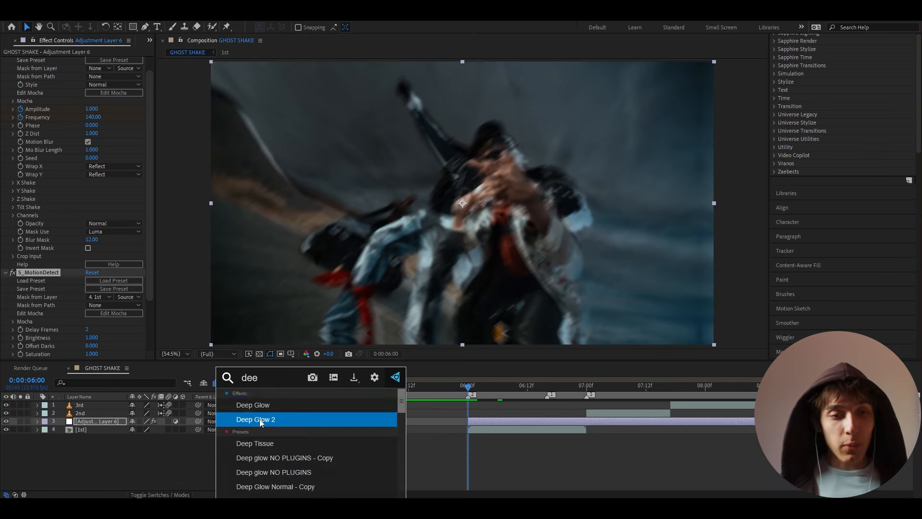
{"action": "left_click", "coordinate": [260, 419]}
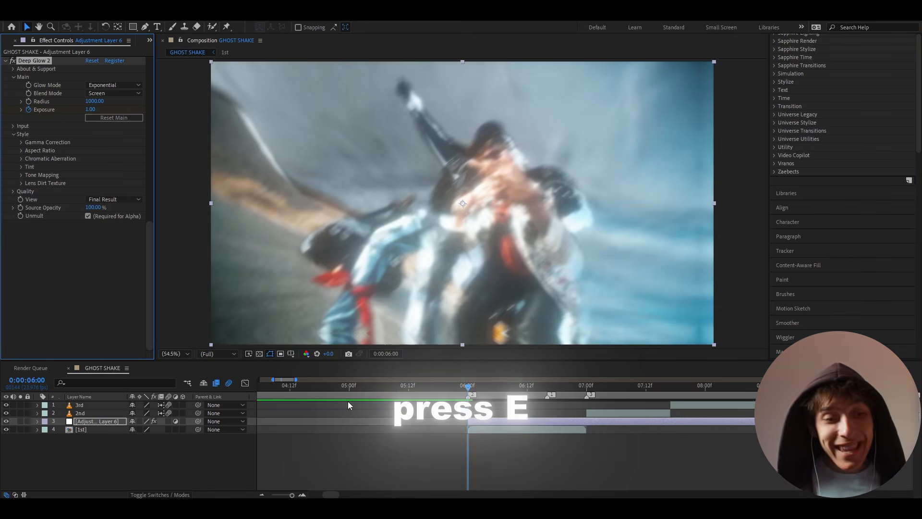
Keyframe S_MotionDetect's Effect Opacity at 0:00:06:00 in its Compositing Options and show only the layer's keyframed properties
{"action": "key", "text": "e"}
{"action": "left_click", "coordinate": [69, 438]}
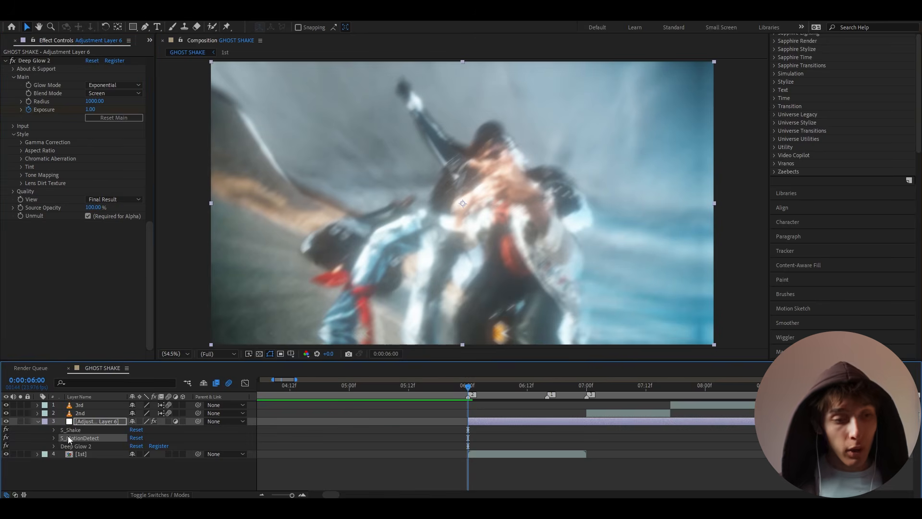
{"action": "left_click", "coordinate": [53, 437]}
{"action": "scroll", "coordinate": [54, 435], "scroll_direction": "down", "scroll_amount": 3}
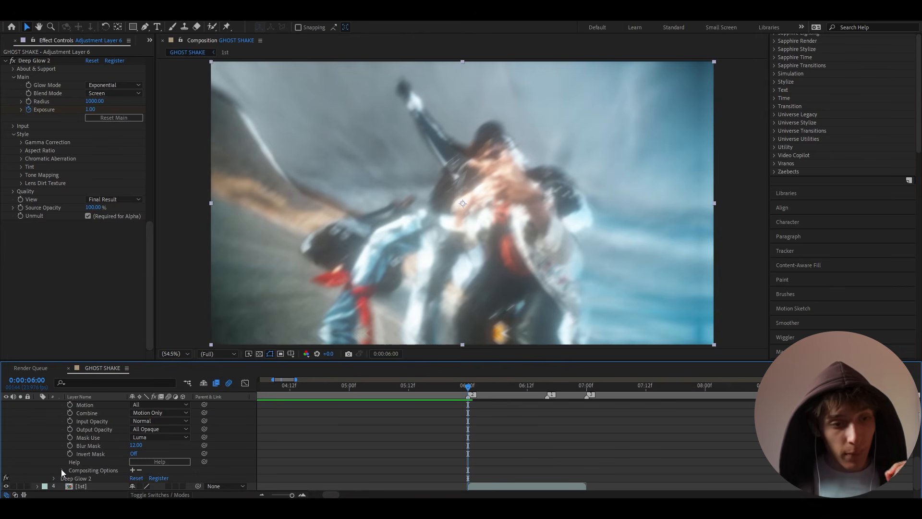
{"action": "left_click", "coordinate": [62, 470]}
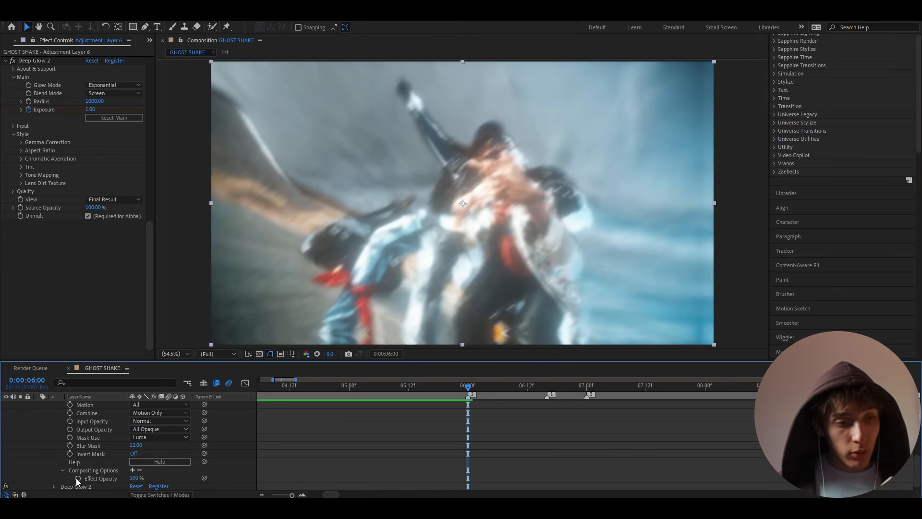
{"action": "scroll", "coordinate": [491, 437], "scroll_direction": "up", "scroll_amount": 3}
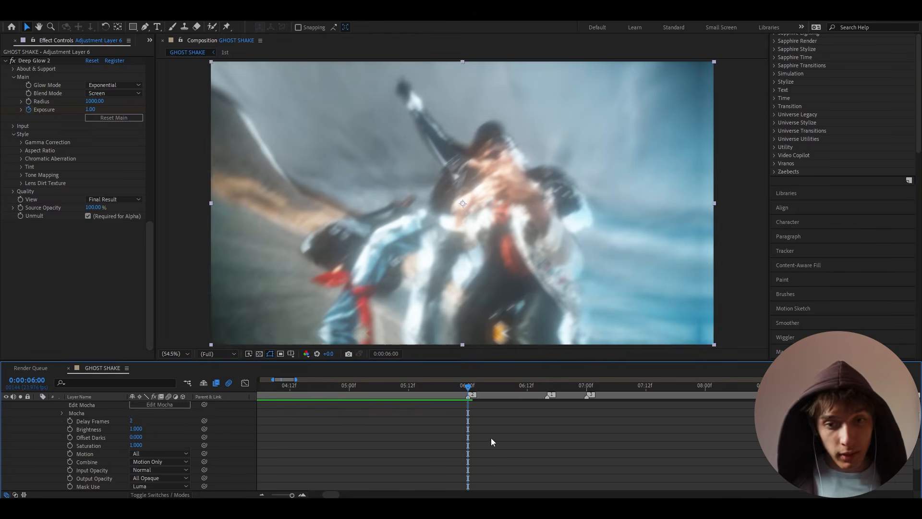
{"action": "scroll", "coordinate": [491, 437], "scroll_direction": "up", "scroll_amount": 3}
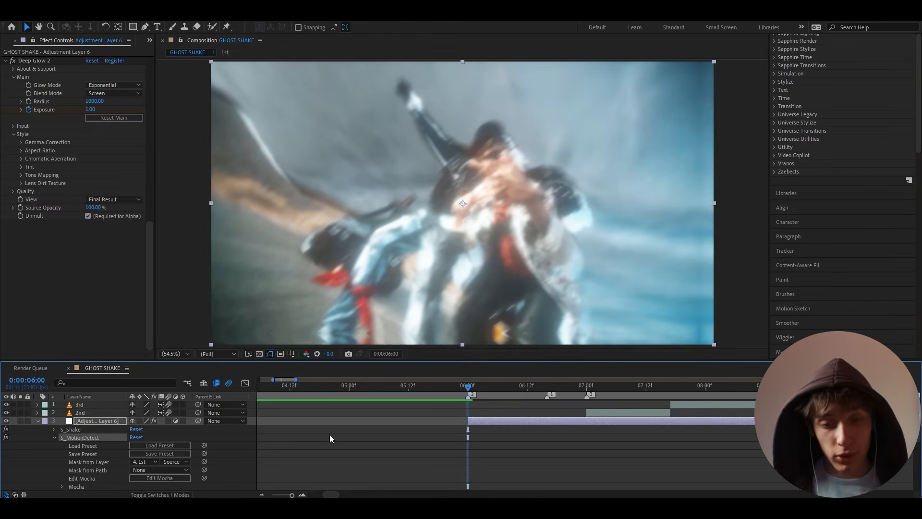
{"action": "key", "text": "u"}
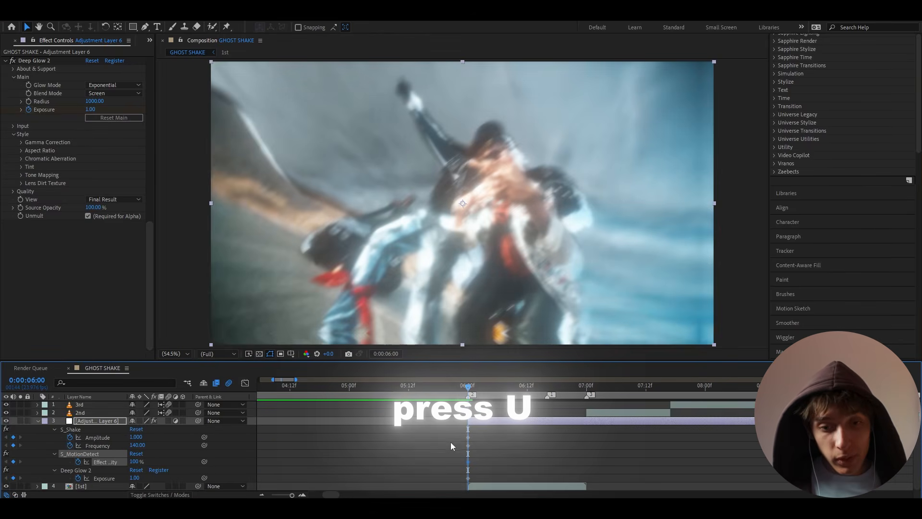
At 0:00:06:18, keyframe S_Shake Amplitude, S_MotionDetect Effect Opacity and Deep Glow 2 Exposure to 0
{"action": "scroll", "coordinate": [457, 435], "scroll_direction": "up", "scroll_amount": 3}
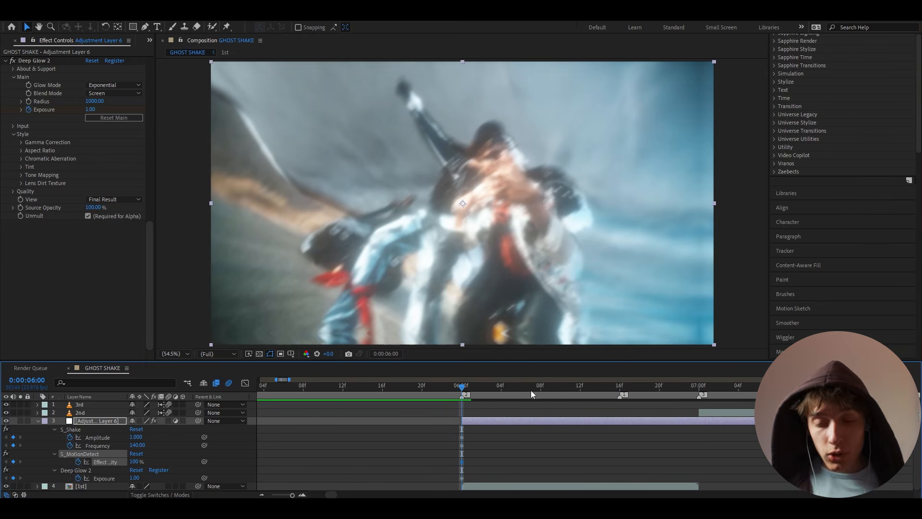
{"action": "left_click_drag", "start_coordinate": [521, 385], "coordinate": [642, 387]}
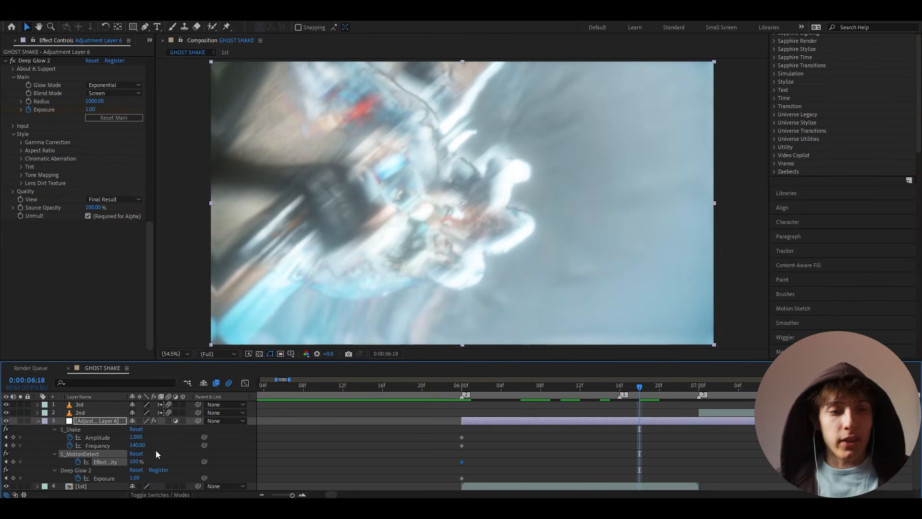
{"action": "left_click", "coordinate": [135, 437]}
{"action": "type", "text": "0"}
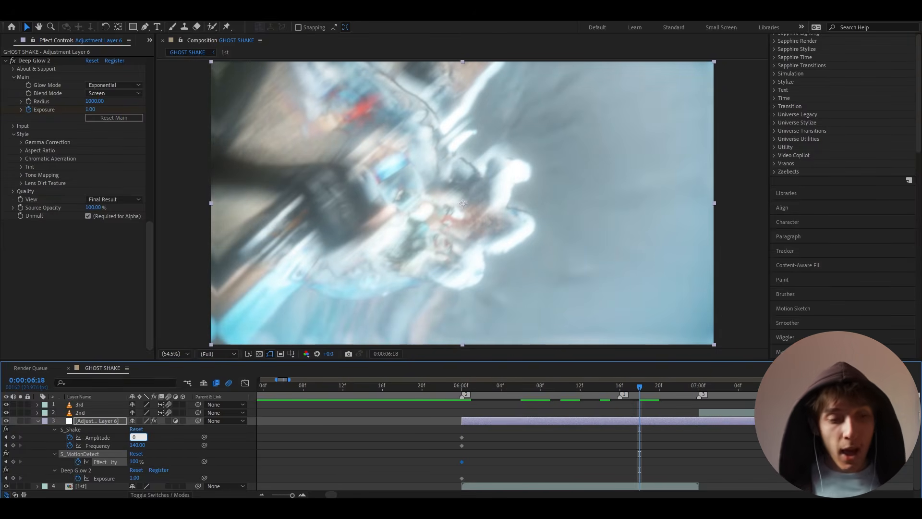
{"action": "key", "text": "Return"}
{"action": "left_click", "coordinate": [134, 461]}
{"action": "type", "text": "0"}
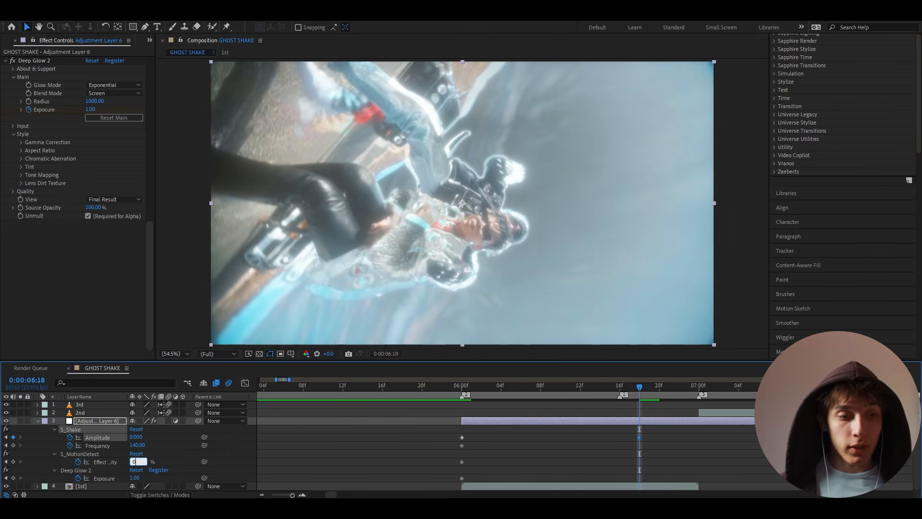
{"action": "key", "text": "Return"}
{"action": "left_click", "coordinate": [134, 478]}
{"action": "type", "text": "0"}
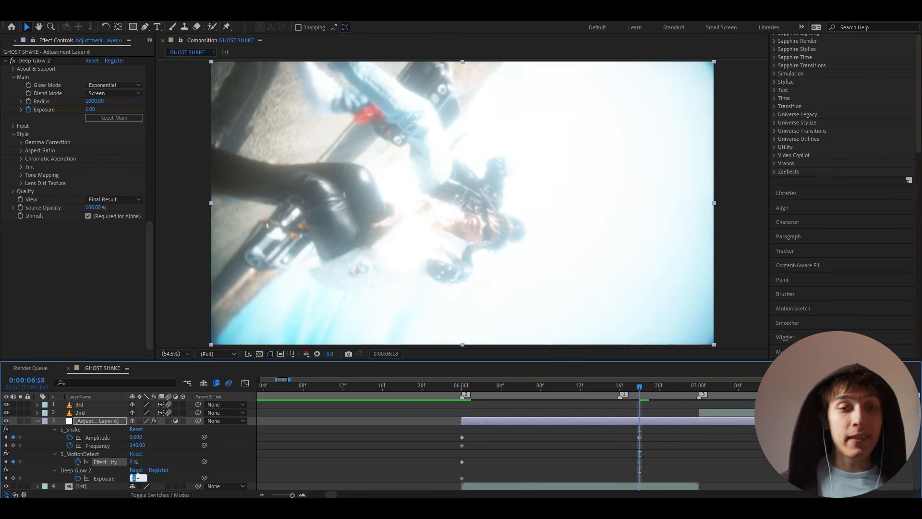
{"action": "key", "text": "Return"}
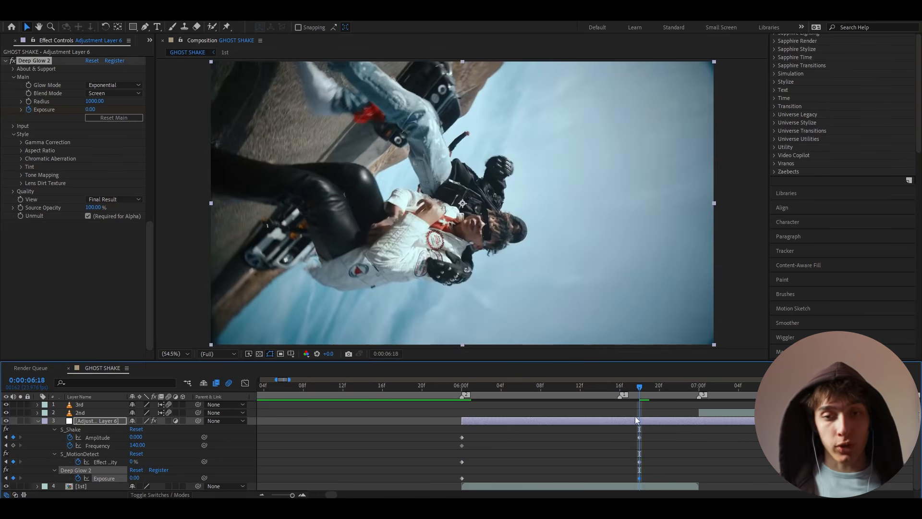
Easy-ease both S_Shake Amplitude keyframes, reshape their graph curve into a steep early drop with a long ease-out, and preview the shake
{"action": "left_click_drag", "start_coordinate": [639, 387], "coordinate": [546, 401]}
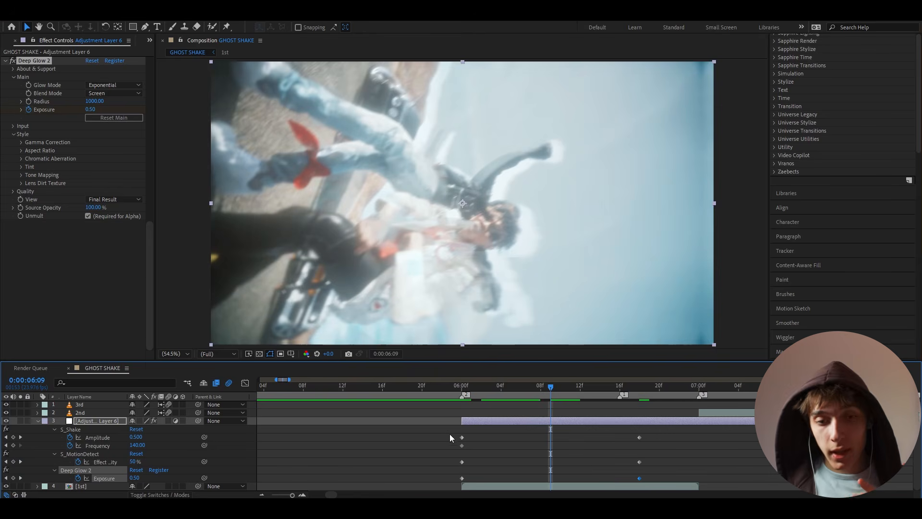
{"action": "left_click_drag", "start_coordinate": [451, 431], "coordinate": [649, 440]}
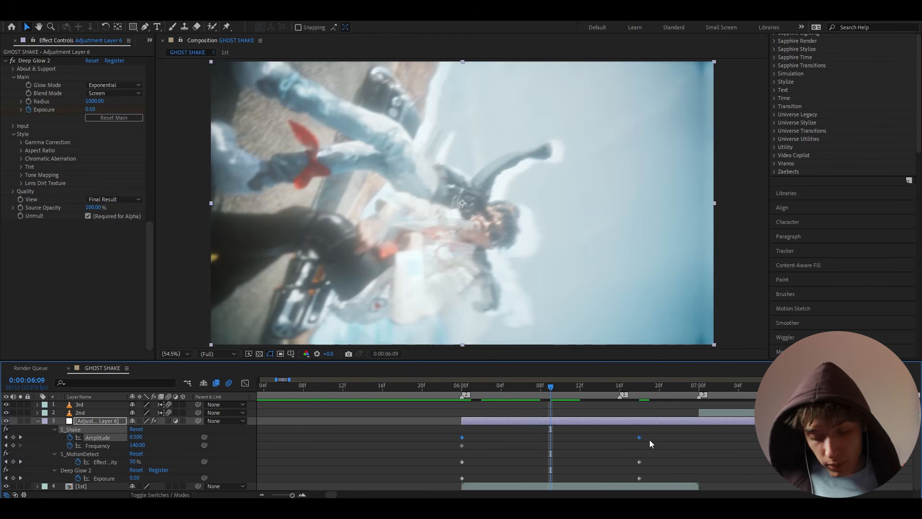
{"action": "key", "text": "F9"}
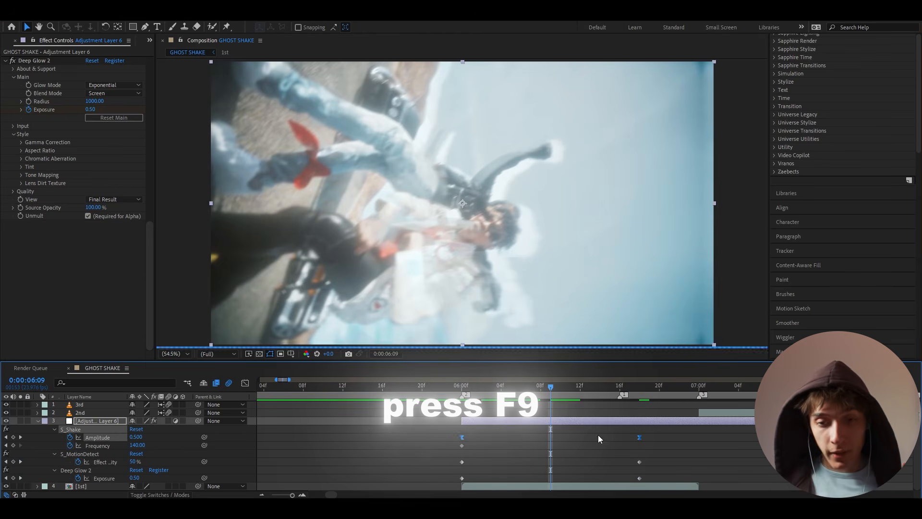
{"action": "left_click", "coordinate": [246, 385]}
{"action": "left_click_drag", "start_coordinate": [483, 466], "coordinate": [482, 466]}
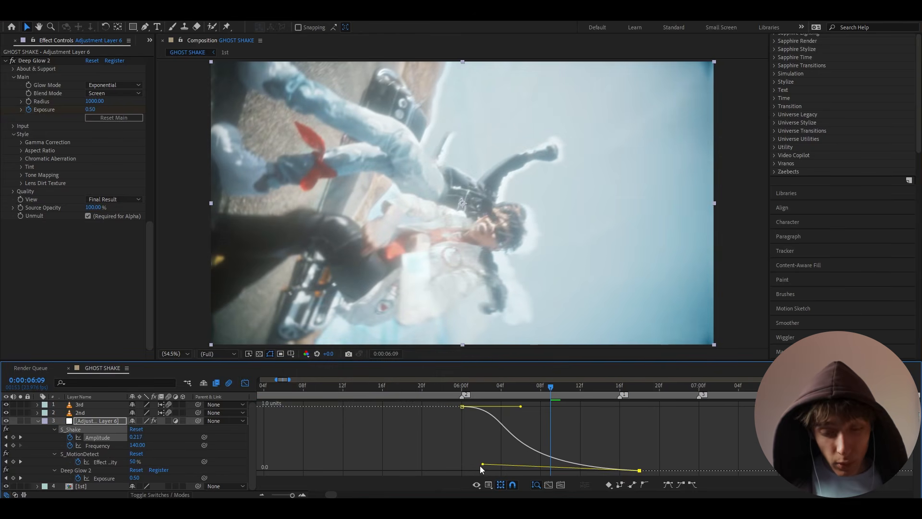
{"action": "left_click_drag", "start_coordinate": [522, 403], "coordinate": [523, 427]}
{"action": "left_click", "coordinate": [462, 388]}
{"action": "left_click_drag", "start_coordinate": [465, 391], "coordinate": [533, 391]}
{"action": "left_click", "coordinate": [246, 383]}
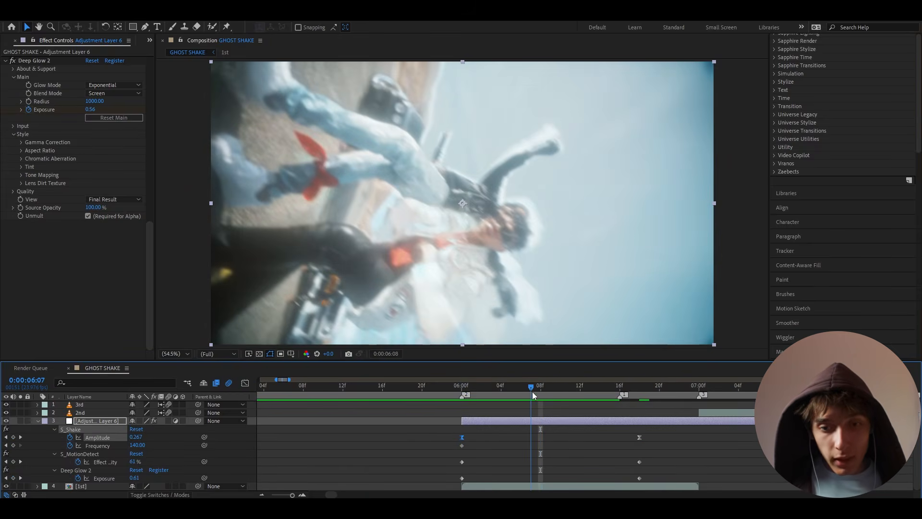
At 0:00:06:07, keyframe the adjustment layer's S_MotionDetect Effect Opacity to 100%
{"action": "left_click", "coordinate": [517, 440]}
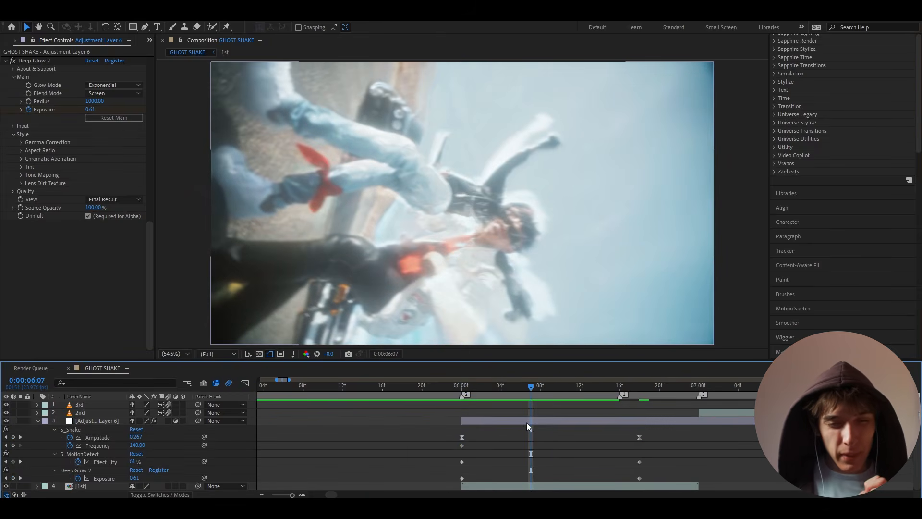
{"action": "left_click", "coordinate": [526, 422]}
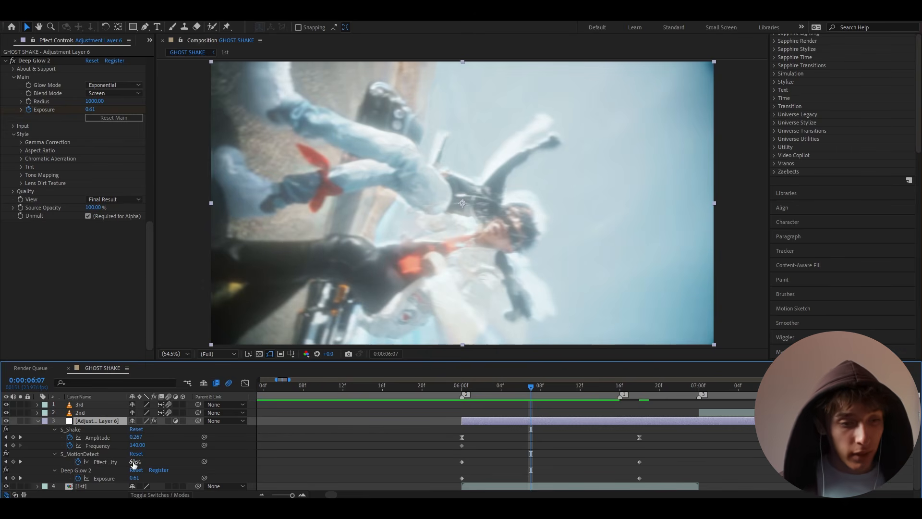
{"action": "left_click_drag", "start_coordinate": [134, 464], "coordinate": [216, 466]}
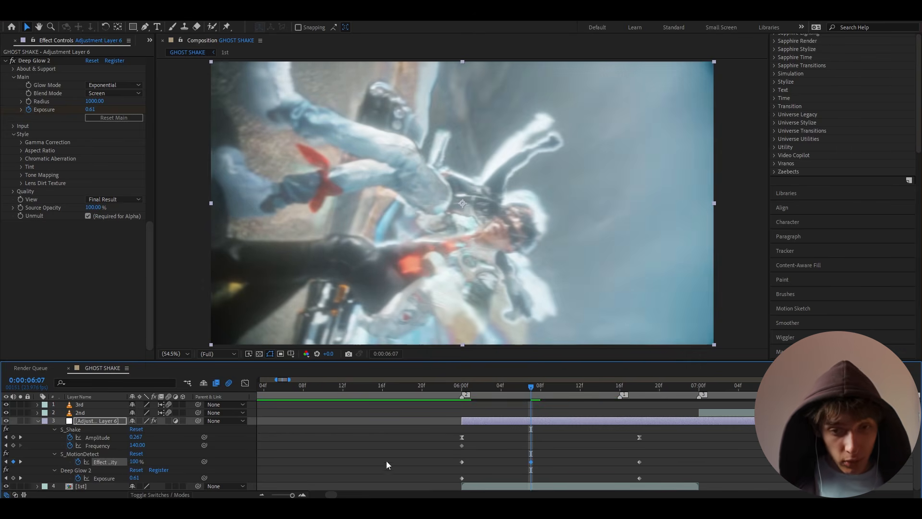
Keyframe the Deep Glow 2 Exposure to 0 at 0:00:06:01, one frame after the layer starts
{"action": "left_click_drag", "start_coordinate": [513, 389], "coordinate": [644, 414]}
{"action": "left_click", "coordinate": [466, 421]}
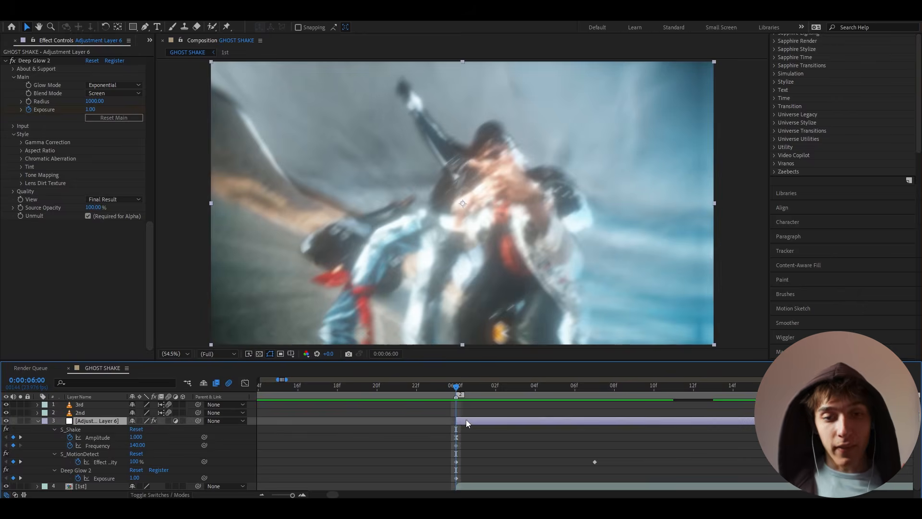
{"action": "left_click_drag", "start_coordinate": [464, 393], "coordinate": [469, 390]}
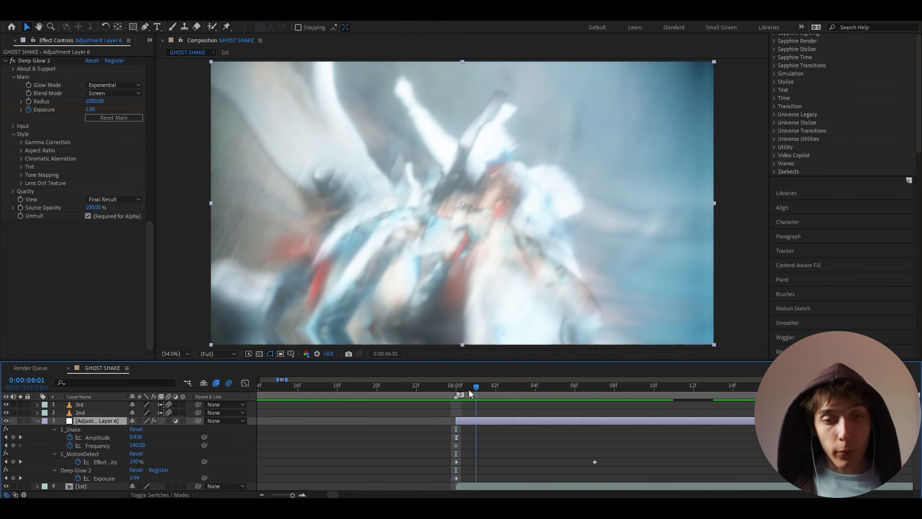
{"action": "left_click", "coordinate": [136, 478]}
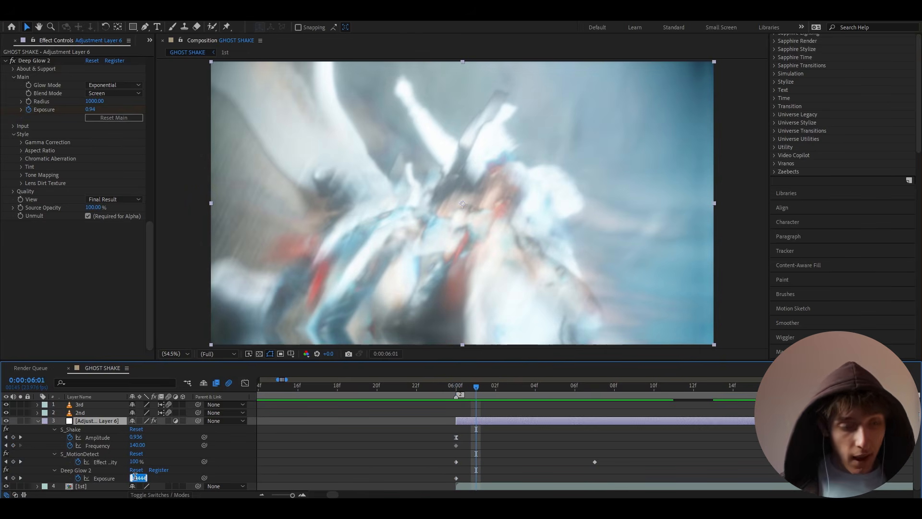
{"action": "type", "text": "0"}
{"action": "key", "text": "Return"}
Keyframe the Deep Glow 2 Exposure to 0.56 at 0:00:06:02 and to 0.2 at 0:00:06:03
{"action": "left_click", "coordinate": [494, 388]}
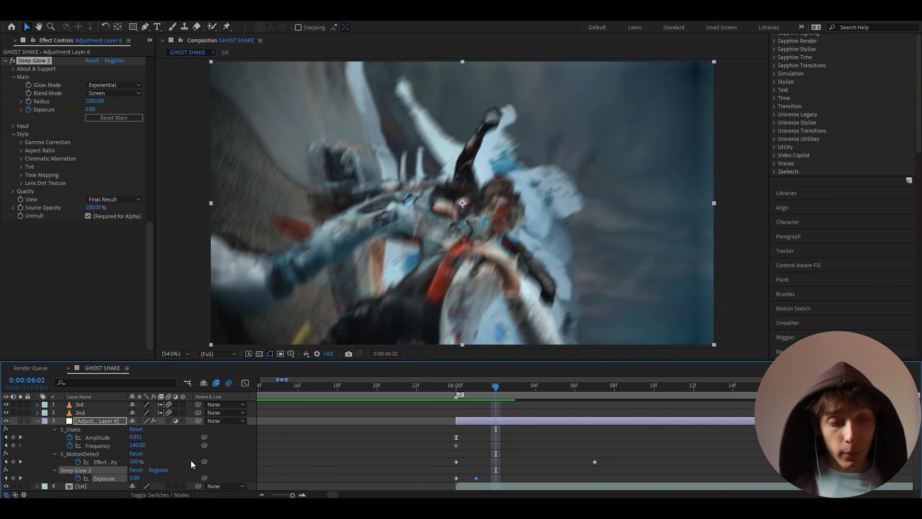
{"action": "left_click", "coordinate": [133, 478]}
{"action": "type", "text": "0.56"}
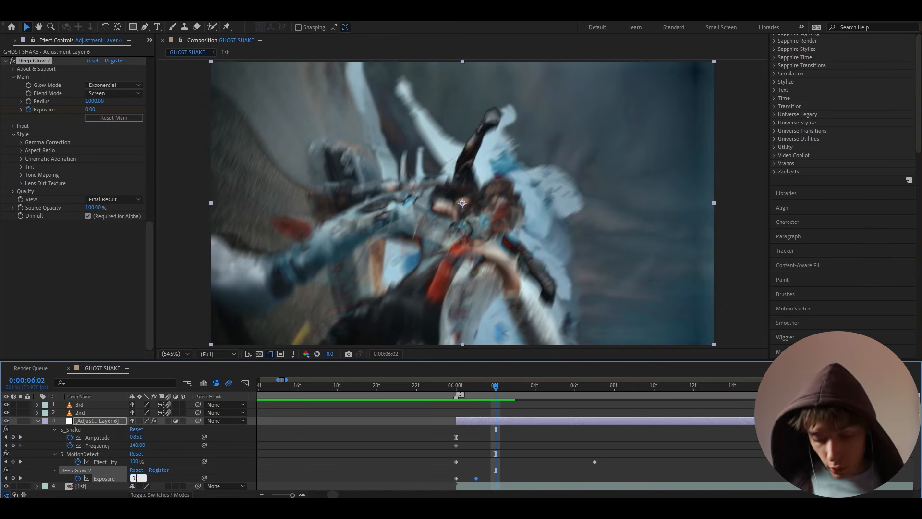
{"action": "key", "text": "Return"}
{"action": "key", "text": "Page_Down"}
{"action": "left_click", "coordinate": [134, 478]}
{"action": "type", "text": "0.2"}
{"action": "key", "text": "Return"}
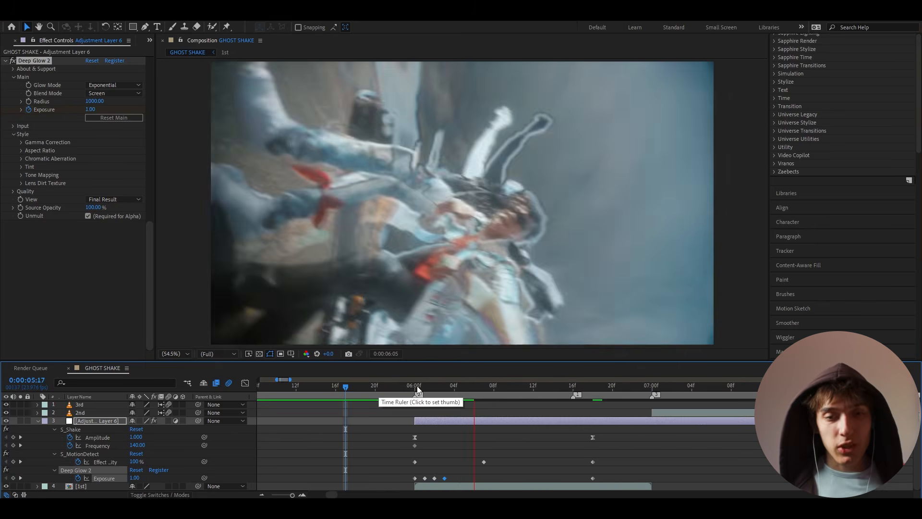
Easy-ease the last two Deep Glow 2 Exposure keyframes and preview the glow flicker
{"action": "mouse_move", "coordinate": [423, 385]}
{"action": "left_mouse_down"}
{"action": "mouse_move", "coordinate": [402, 384]}
{"action": "mouse_move", "coordinate": [460, 384]}
{"action": "mouse_move", "coordinate": [363, 385]}
{"action": "left_mouse_up"}
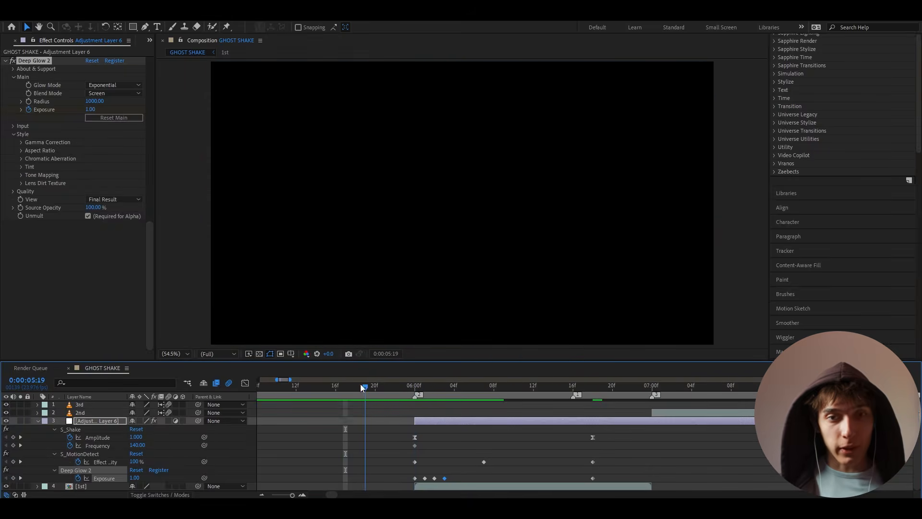
{"action": "key", "text": "space"}
{"action": "key", "text": "space"}
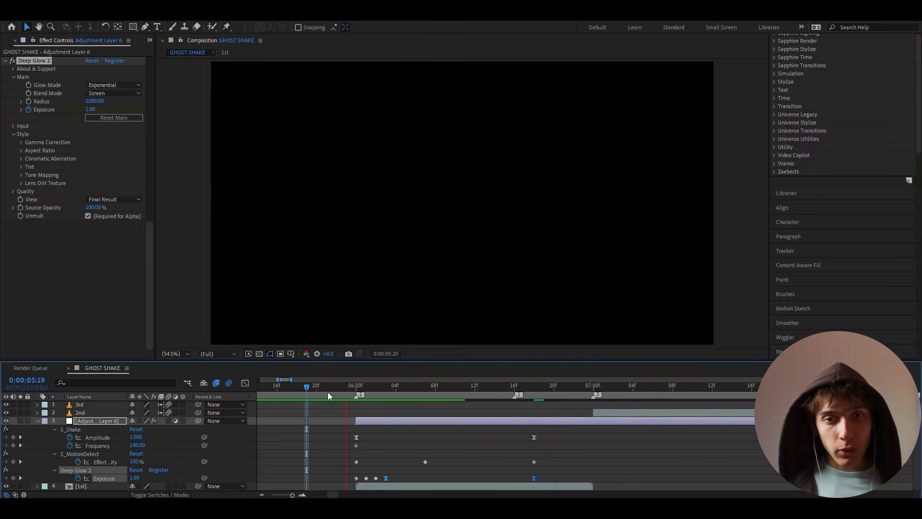
Return to 0:00:06:00, collapse the adjustment layer's properties and rename the layer GHOST
{"action": "mouse_move", "coordinate": [361, 386]}
{"action": "left_mouse_down"}
{"action": "mouse_move", "coordinate": [327, 383]}
{"action": "mouse_move", "coordinate": [420, 385]}
{"action": "mouse_move", "coordinate": [346, 388]}
{"action": "mouse_move", "coordinate": [355, 387]}
{"action": "left_mouse_up"}
{"action": "left_click", "coordinate": [38, 422]}
{"action": "left_click", "coordinate": [362, 423]}
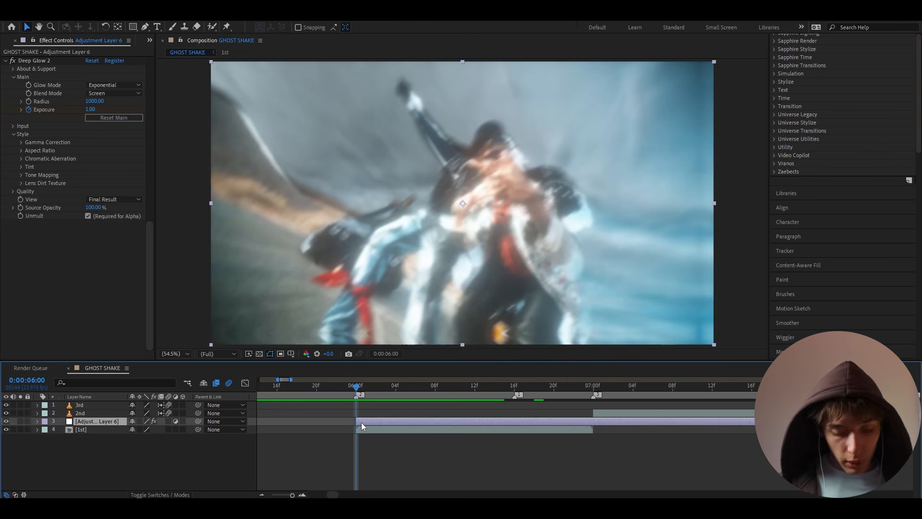
{"action": "key", "text": "Return"}
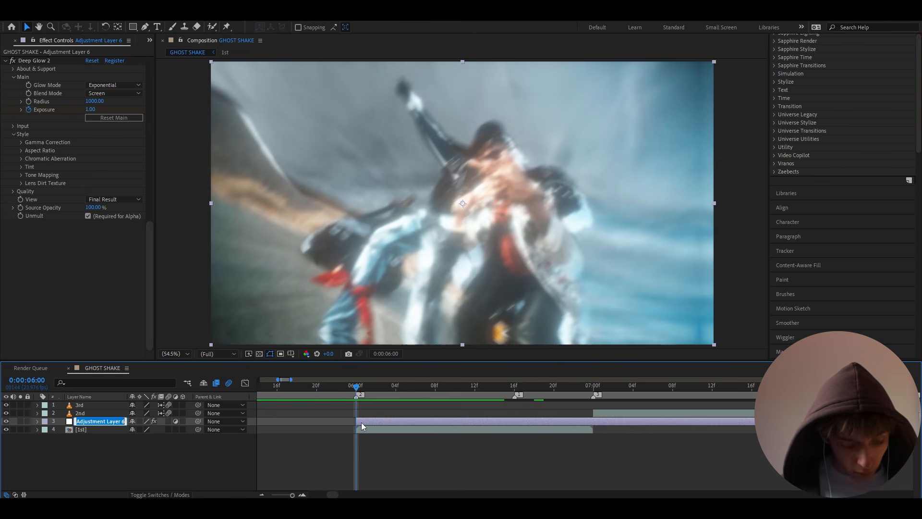
{"action": "type", "text": "GHOST"}
{"action": "key", "text": "Return"}
Add an adjustment layer directly above the 1st clip and apply Motion Tile with its Tile Center shifted to 1870, 540
{"action": "left_click", "coordinate": [373, 431]}
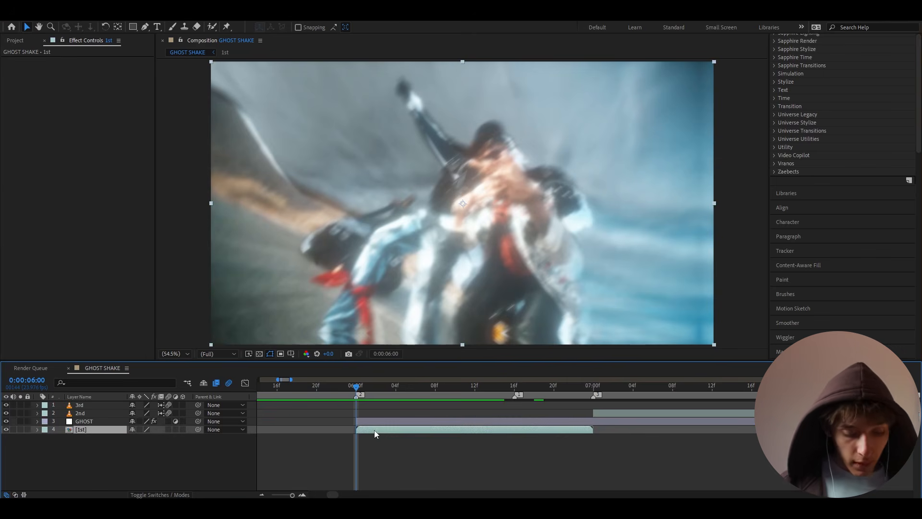
{"action": "key", "text": "ctrl+alt+y"}
{"action": "key", "text": "ctrl+space"}
{"action": "type", "text": "motion"}
{"action": "left_click", "coordinate": [376, 430]}
{"action": "left_click_drag", "start_coordinate": [125, 71], "coordinate": [314, 91]}
{"action": "left_click_drag", "start_coordinate": [456, 108], "coordinate": [592, 123]}
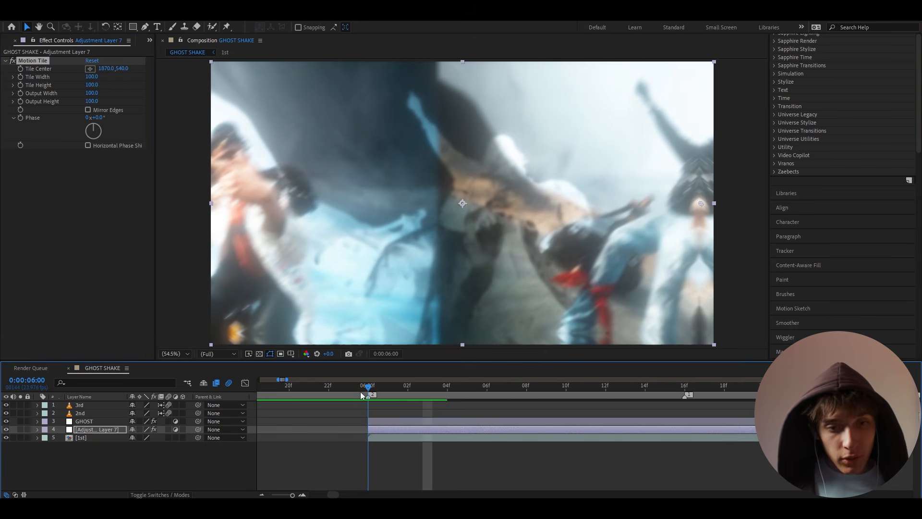
Cut the Motion Tile adjustment layer so it ends at 0:00:06:03, and preview from 0:00:05:12
{"action": "left_click_drag", "start_coordinate": [360, 391], "coordinate": [380, 391]}
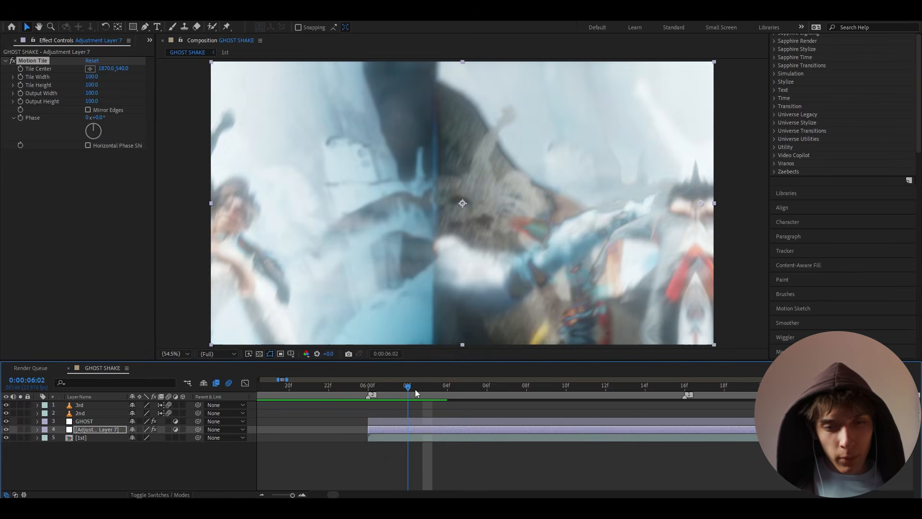
{"action": "left_click", "coordinate": [420, 388]}
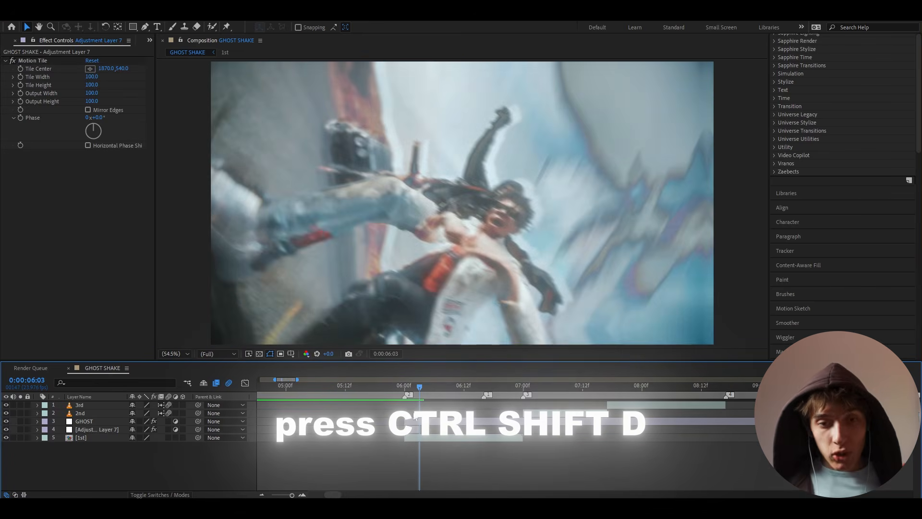
{"action": "left_click_drag", "start_coordinate": [417, 387], "coordinate": [345, 386]}
{"action": "key", "text": "space"}
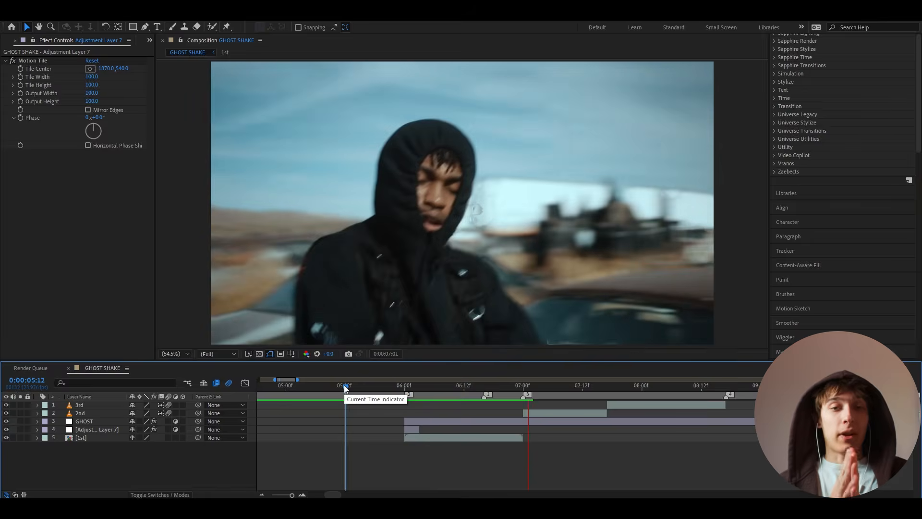
Above GHOST, create an adjustment layer named Heavy Y shake starting at 0:00:06:03 and apply the Heavy Y Shake preset from Impact Presets V2
{"action": "left_click_drag", "start_coordinate": [344, 385], "coordinate": [398, 387]}
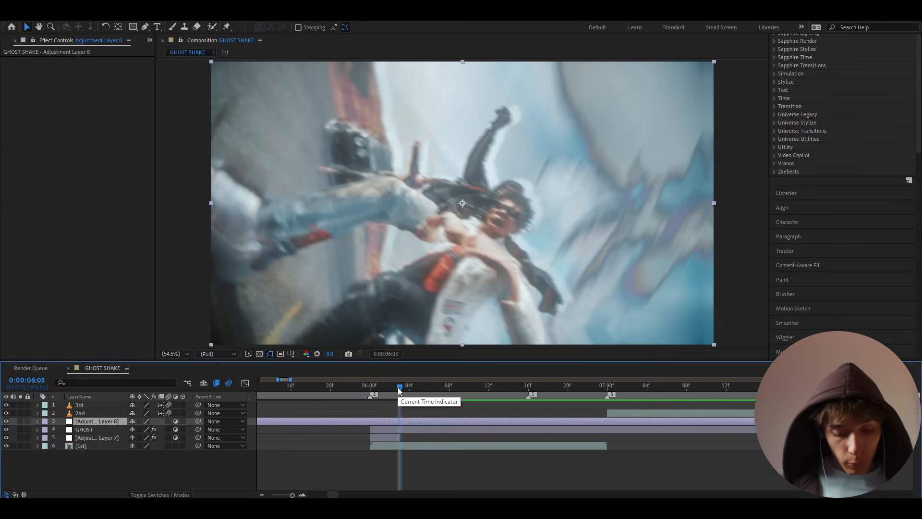
{"action": "key", "text": "alt+bracketleft"}
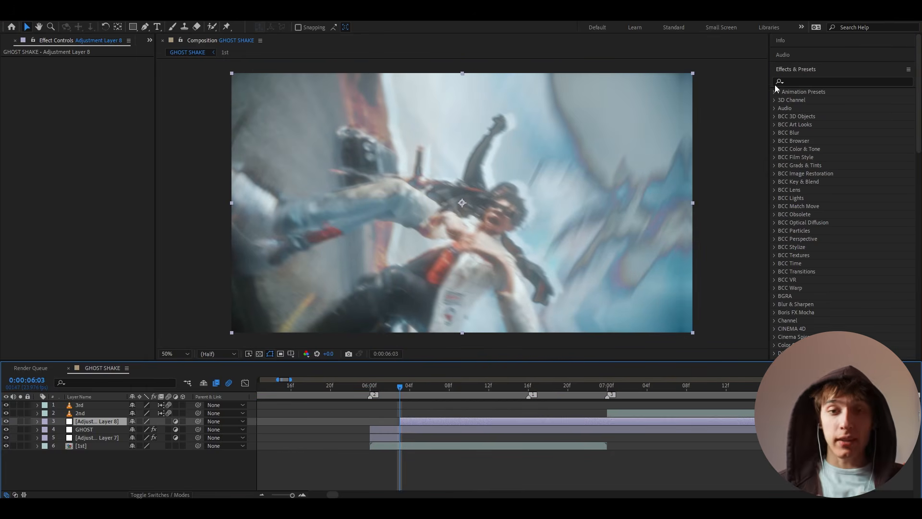
{"action": "left_click", "coordinate": [774, 91]}
{"action": "left_click", "coordinate": [783, 109]}
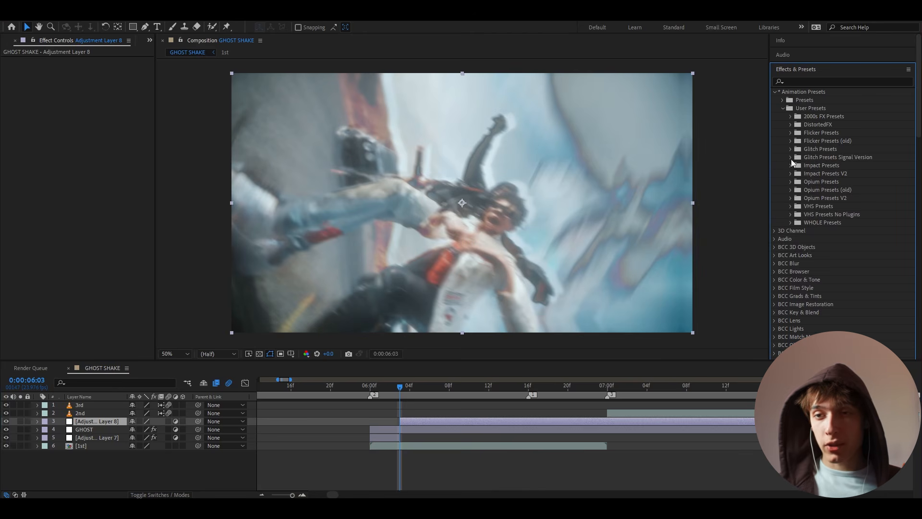
{"action": "left_click", "coordinate": [791, 173]}
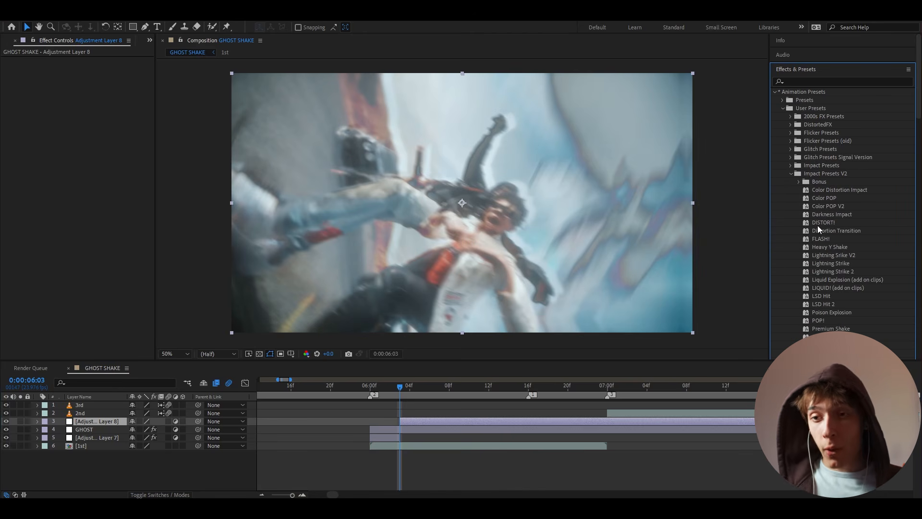
{"action": "scroll", "coordinate": [823, 230], "scroll_direction": "down", "scroll_amount": 2}
{"action": "left_click", "coordinate": [828, 216]}
{"action": "left_click_drag", "start_coordinate": [830, 215], "coordinate": [353, 420]}
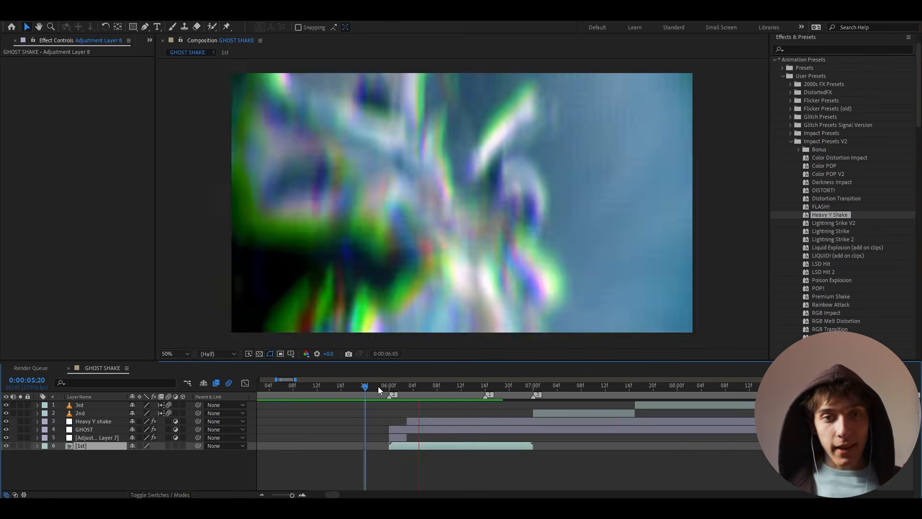
Play back and scrub through the 1st clip from 0:00:06:00 to examine the combined ghost shake, tile and Heavy Y Shake effects
{"action": "mouse_move", "coordinate": [379, 386]}
{"action": "left_mouse_down"}
{"action": "mouse_move", "coordinate": [460, 385]}
{"action": "mouse_move", "coordinate": [382, 382]}
{"action": "left_mouse_up"}
{"action": "key", "text": "space"}
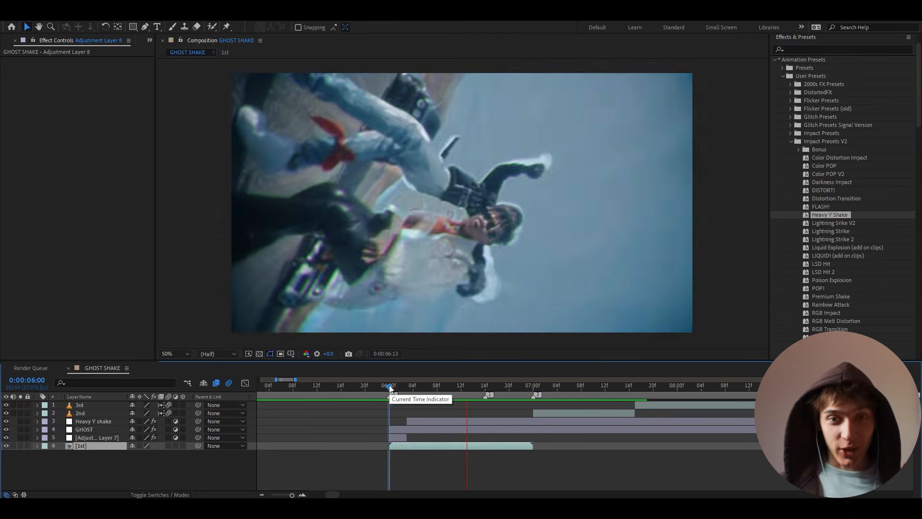
{"action": "left_click_drag", "start_coordinate": [390, 384], "coordinate": [448, 388]}
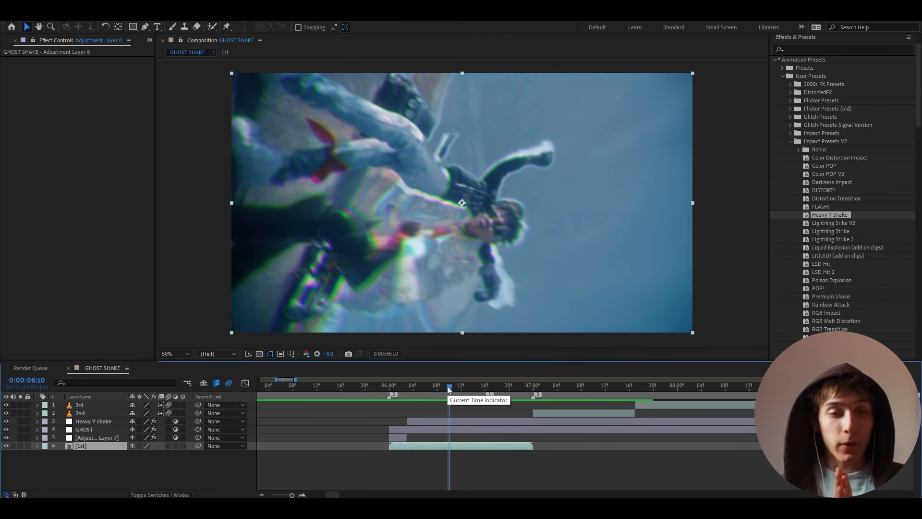
{"action": "left_click_drag", "start_coordinate": [448, 388], "coordinate": [423, 393]}
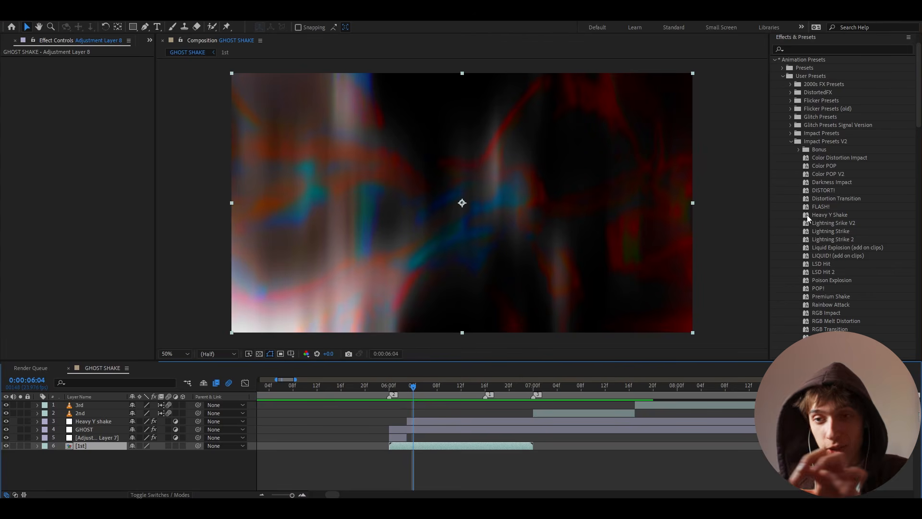
{"action": "left_click_drag", "start_coordinate": [414, 397], "coordinate": [404, 394]}
{"action": "key", "text": "2"}
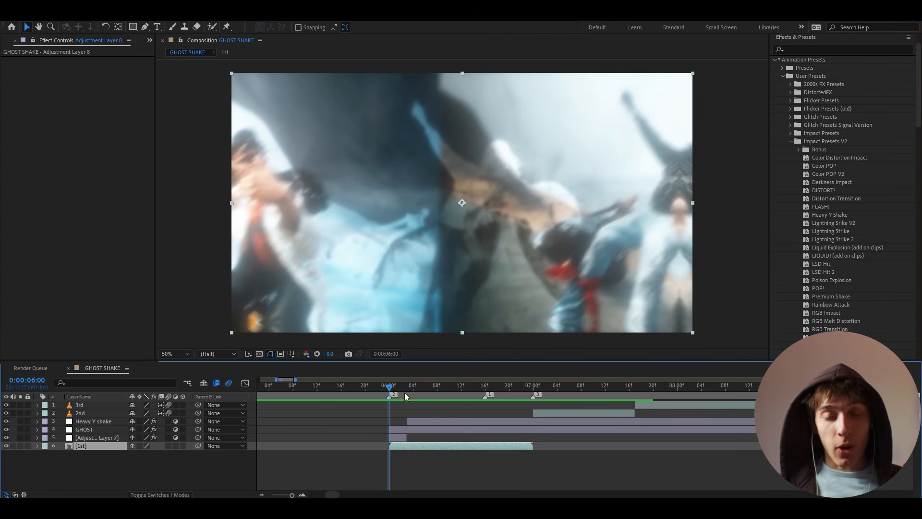